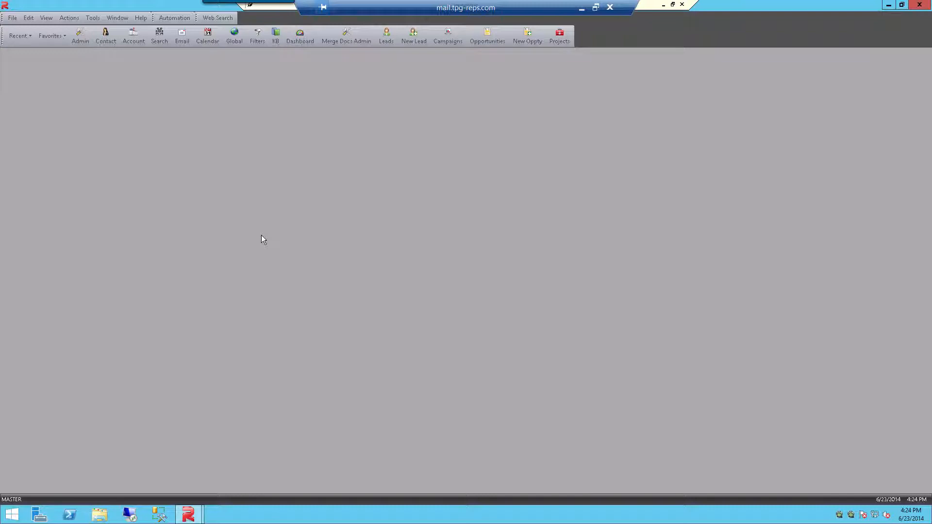
Open CRM Administration and start the Import Contacts from GoldMine wizard, continuing past its introduction page
click(26, 18)
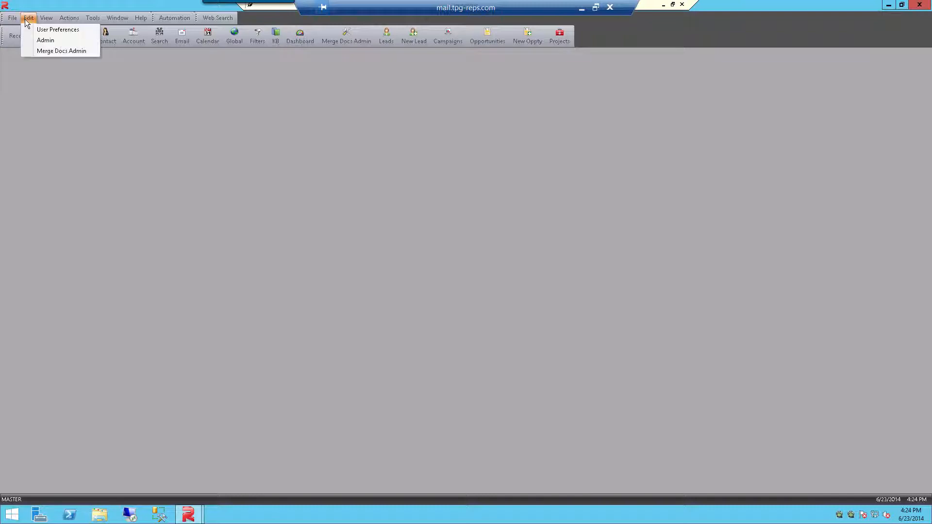
click(45, 41)
click(20, 81)
mouse_move(50, 124)
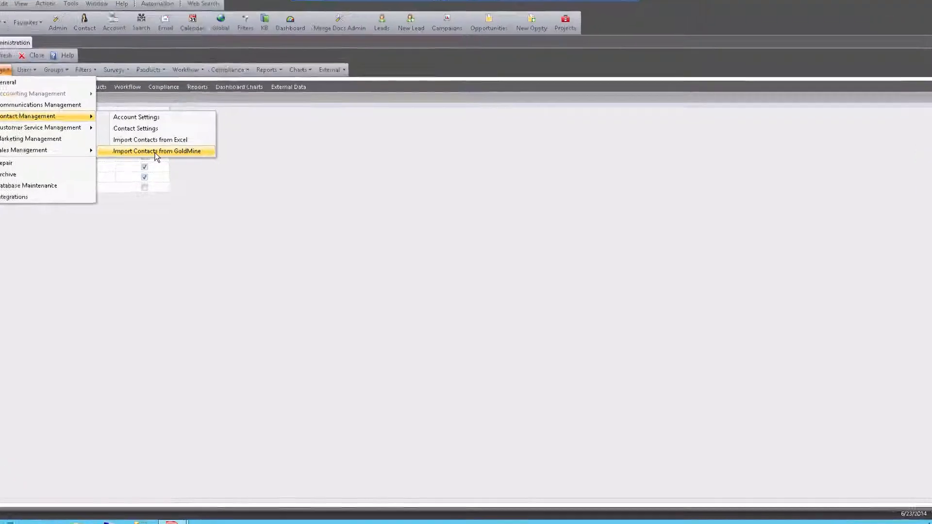
click(172, 158)
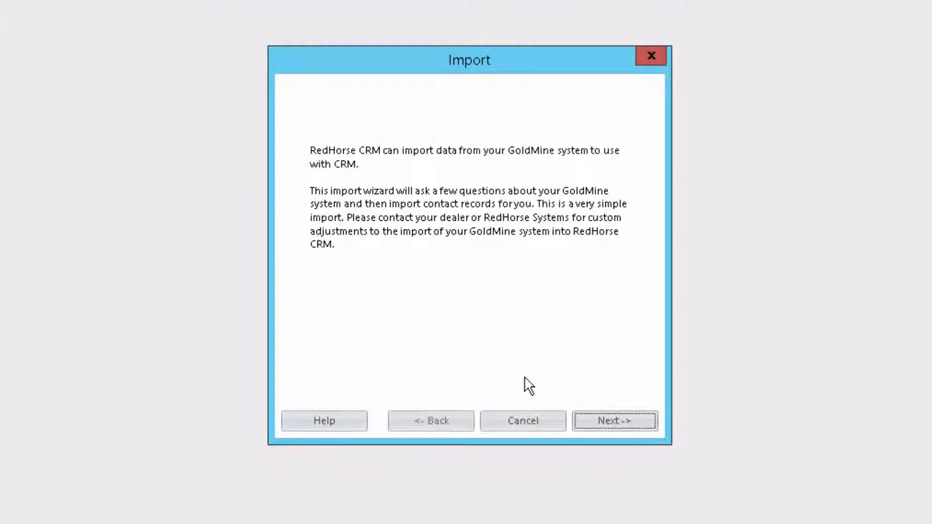
click(590, 424)
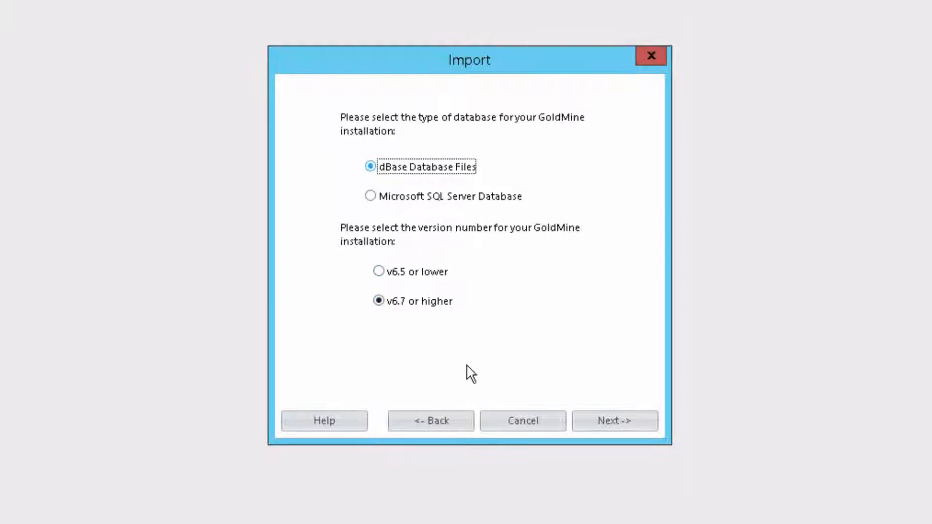
Choose Microsoft SQL Server Database as the GoldMine database type, keeping version v6.7 or higher, and continue to the logon page
click(584, 423)
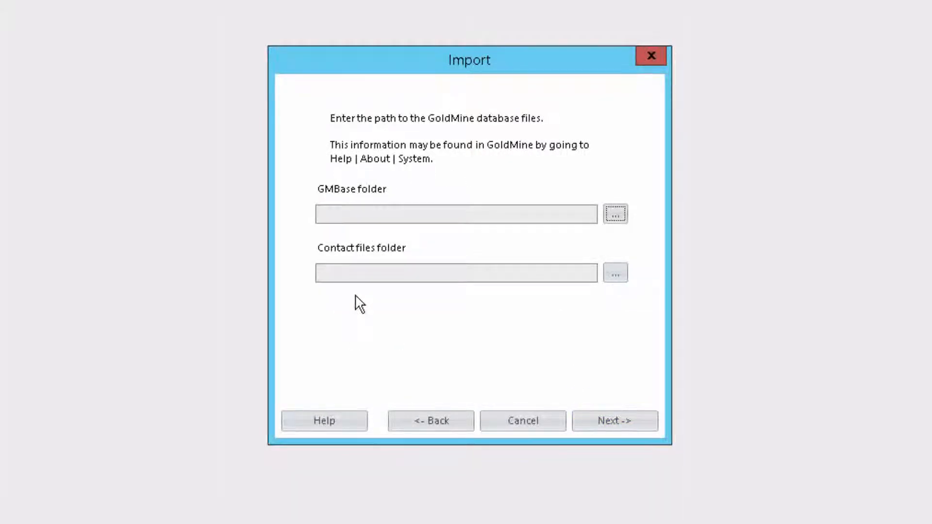
click(427, 424)
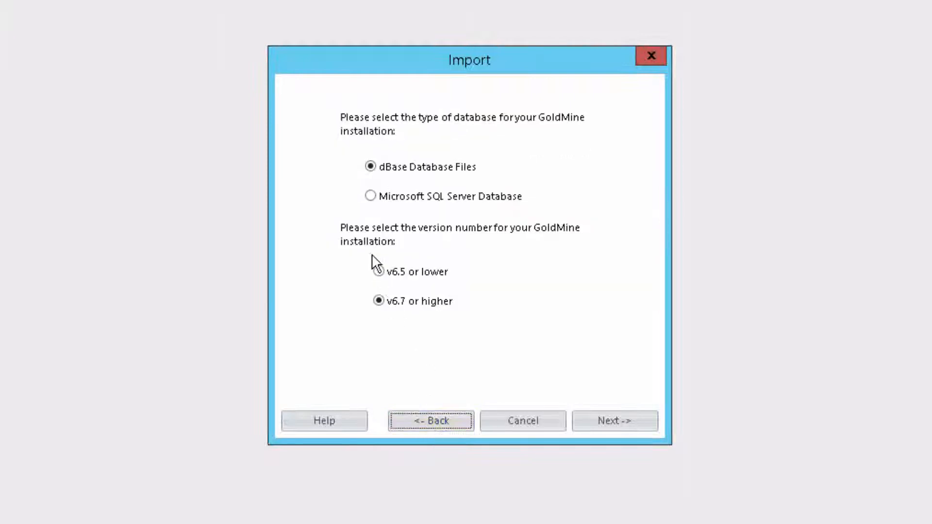
click(384, 197)
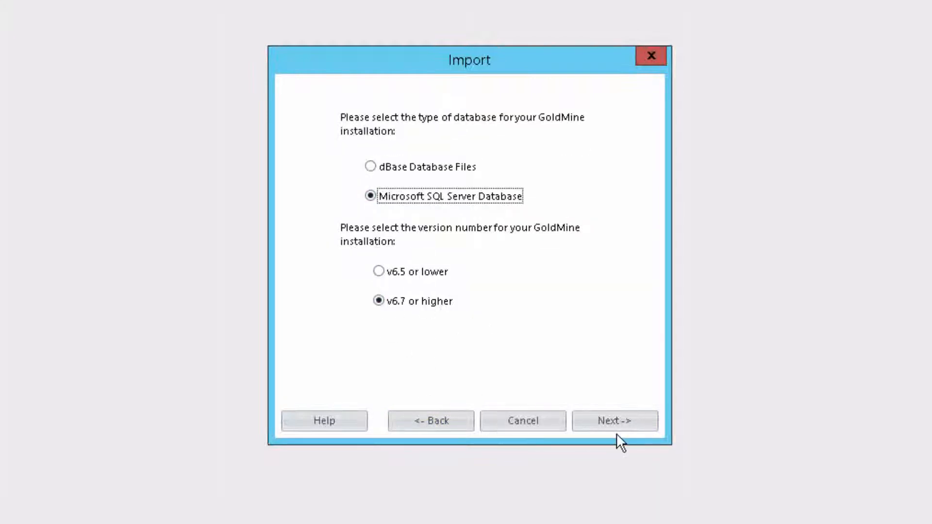
click(615, 418)
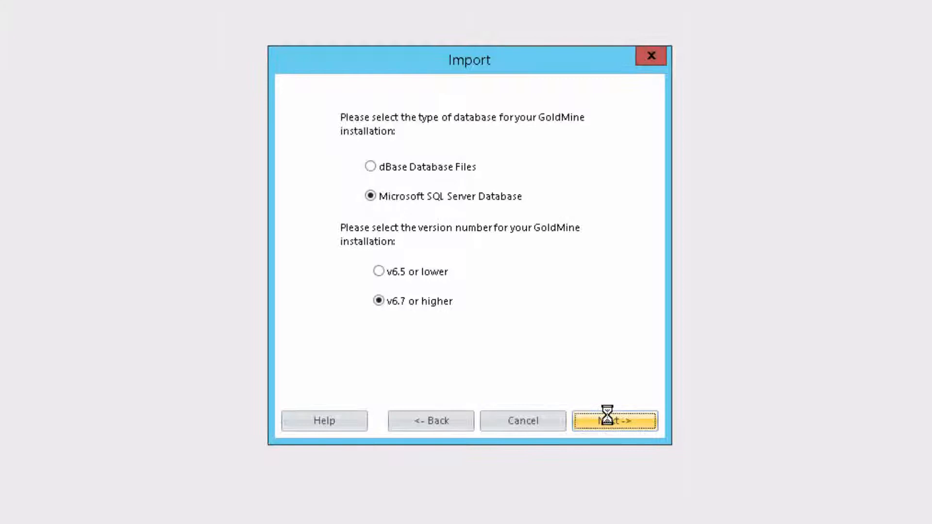
Enter the SQL logon with username sa and the account password, and choose TPGSBSSERVER\CRM as the SQL Server
text(sa)
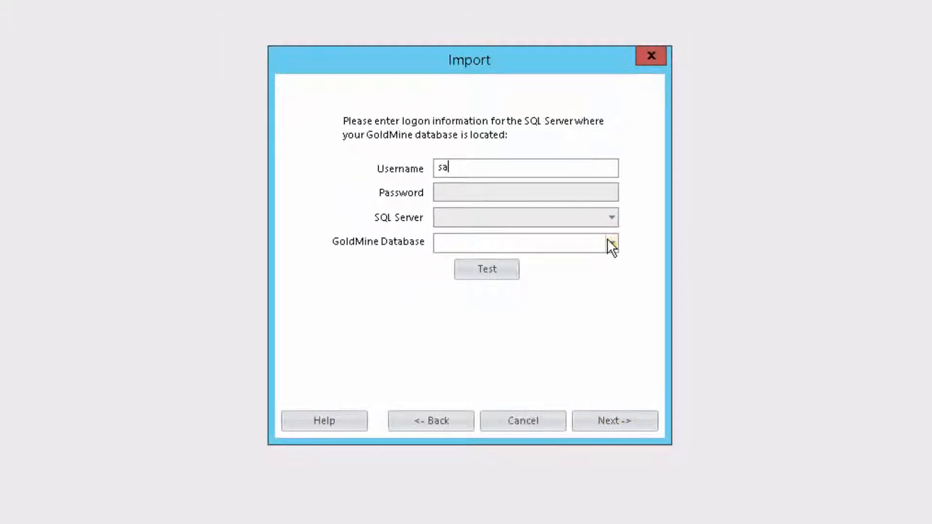
key(Tab)
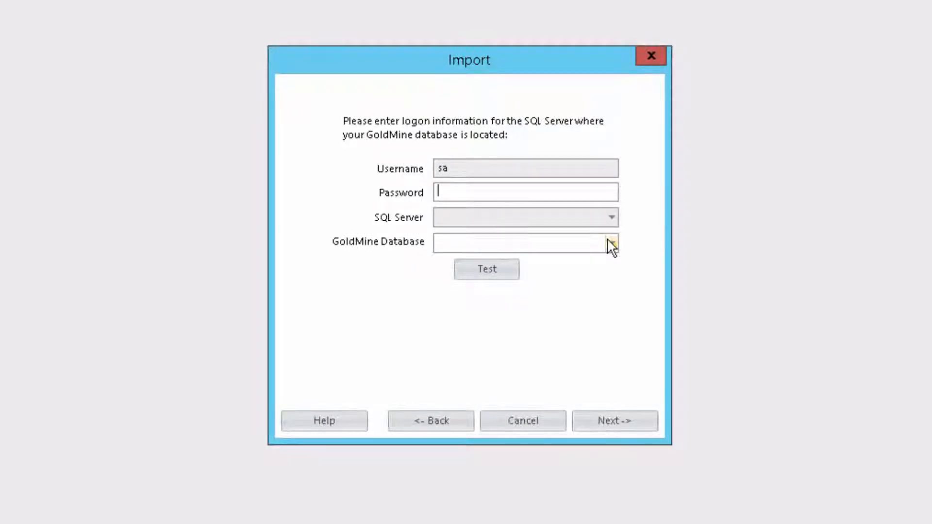
text(*********)
key(Tab)
click(612, 217)
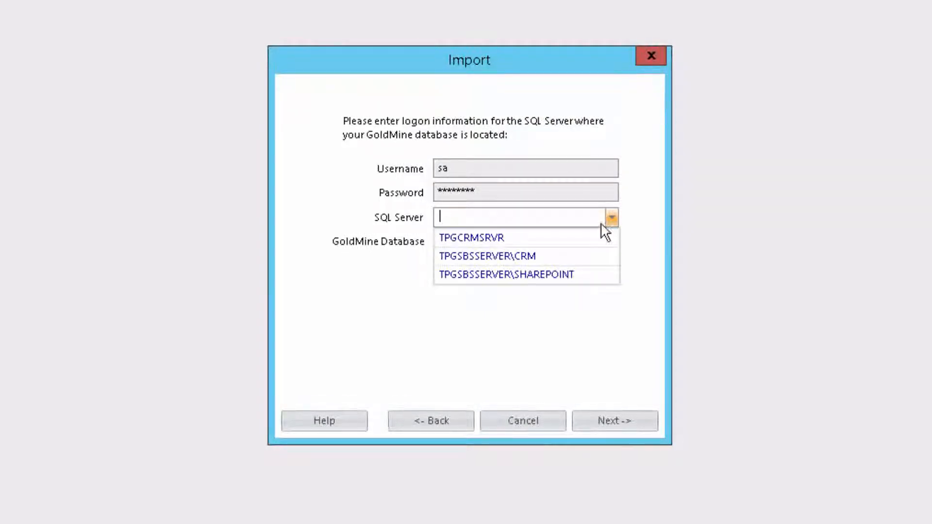
click(556, 256)
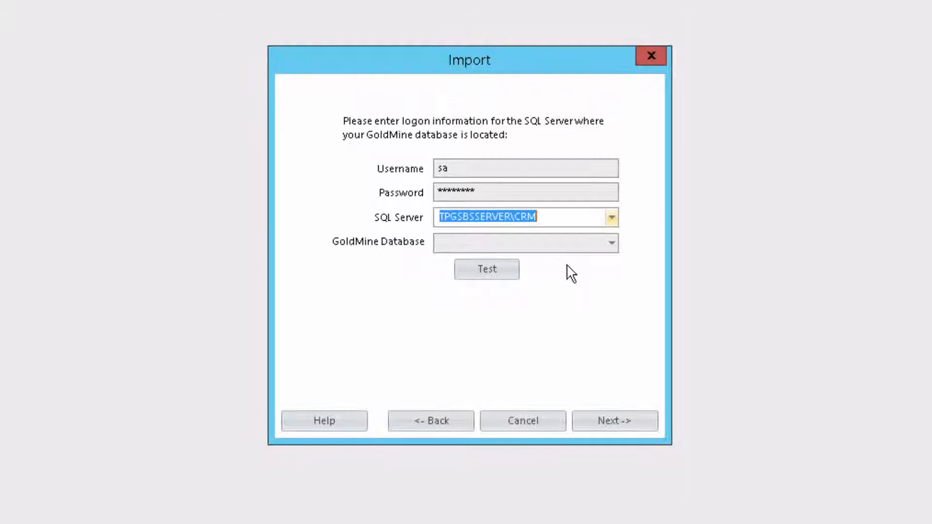
Select GoldMine as the GoldMine database, test the connection, and continue to the field mapping page
click(611, 243)
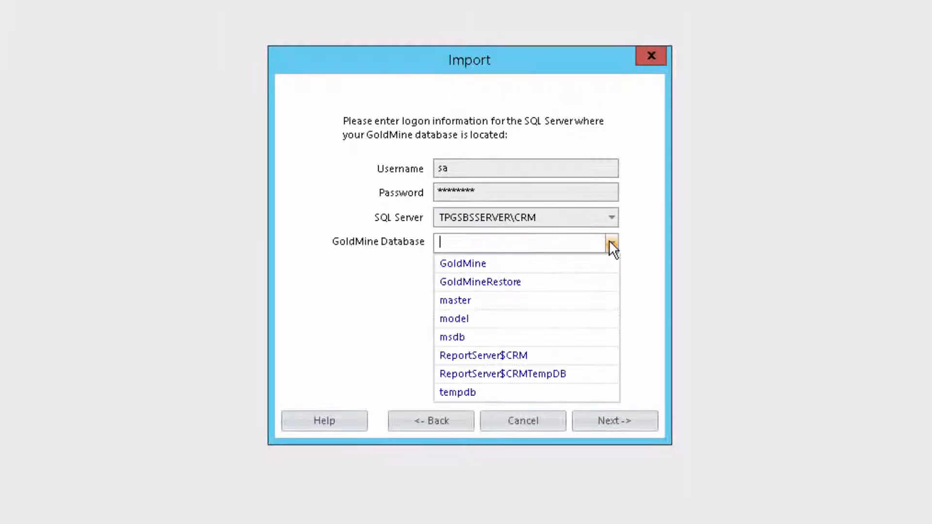
click(506, 265)
click(509, 275)
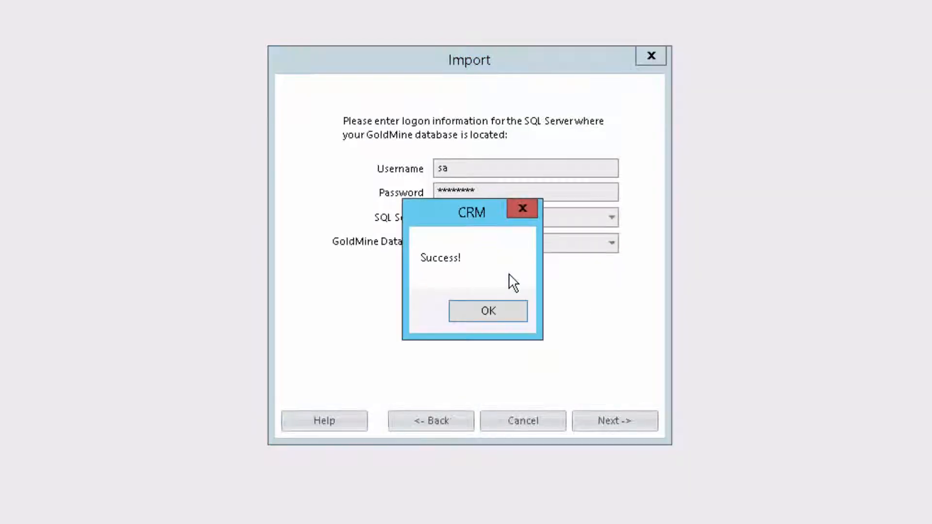
click(507, 313)
click(608, 424)
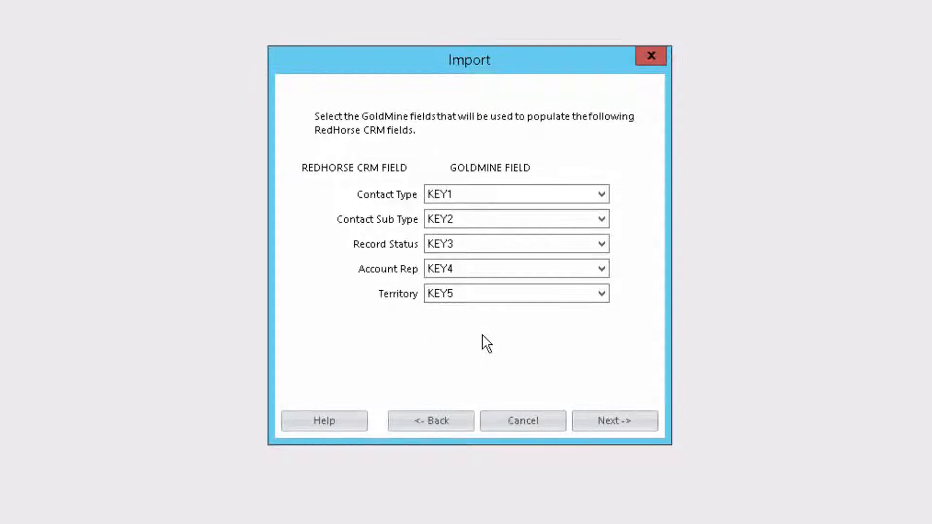
Review the GoldMine field choices for Contact Sub Type, keep the default KEY1 to KEY5 mapping, and continue to the phone types
click(601, 219)
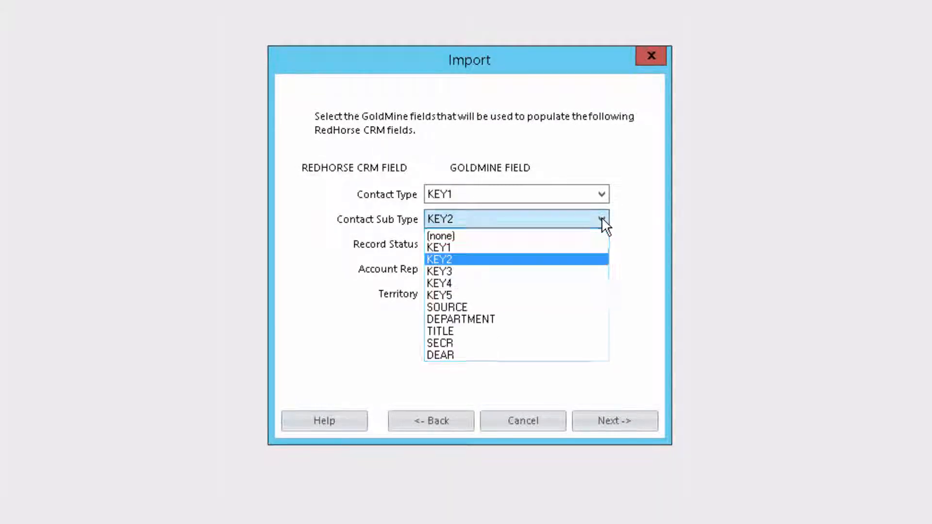
click(636, 223)
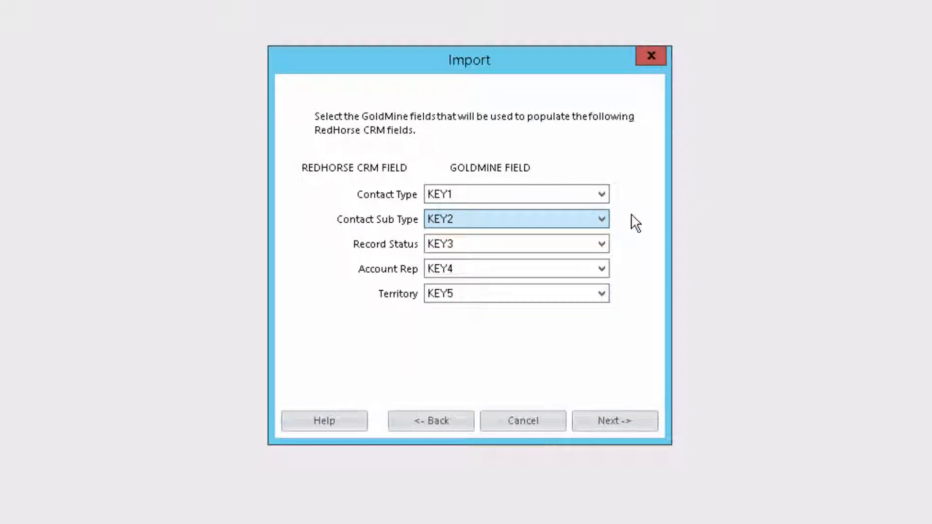
click(606, 420)
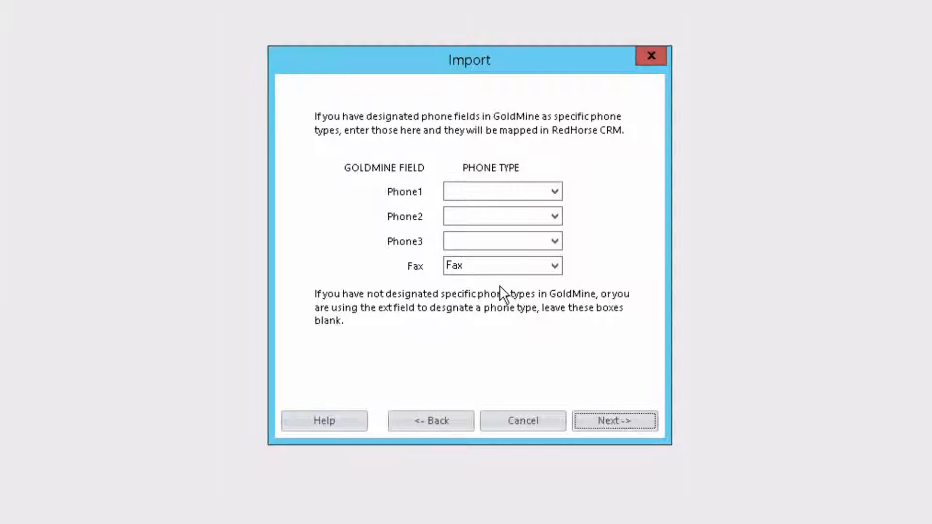
Leave the Phone1 to Phone3 types blank with Fax mapped to Fax, and exclude email messages from the import
click(555, 192)
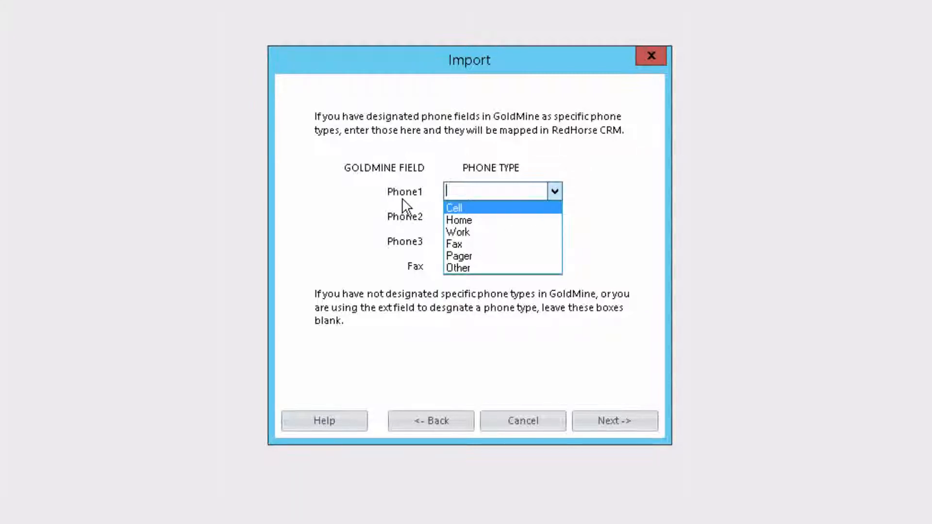
click(588, 164)
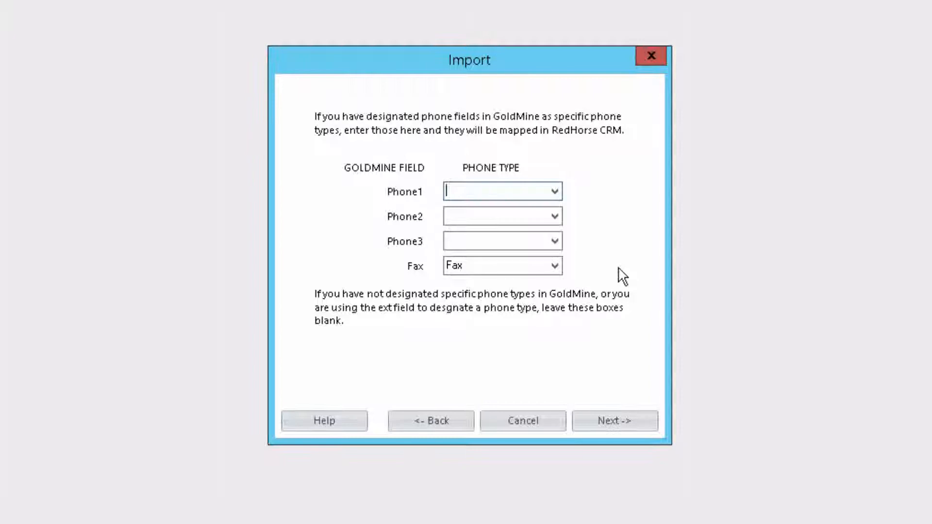
click(605, 420)
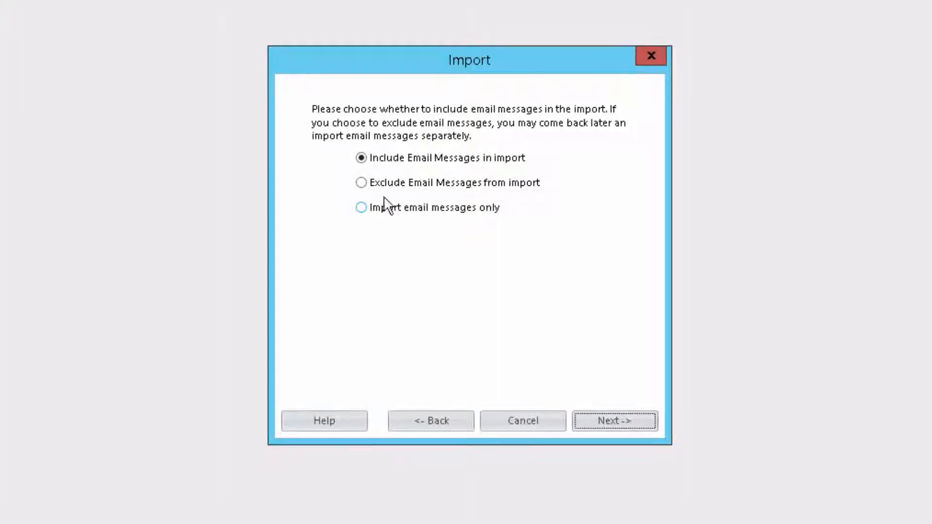
click(361, 184)
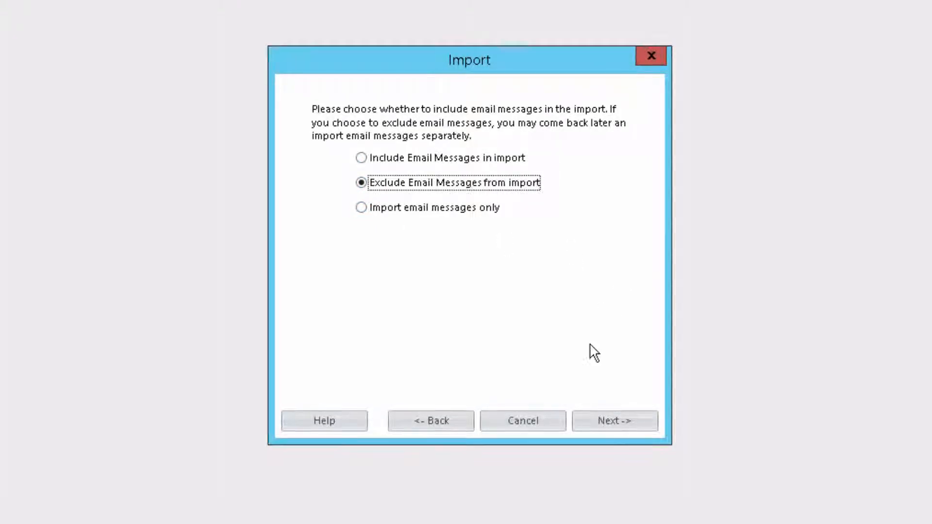
click(608, 417)
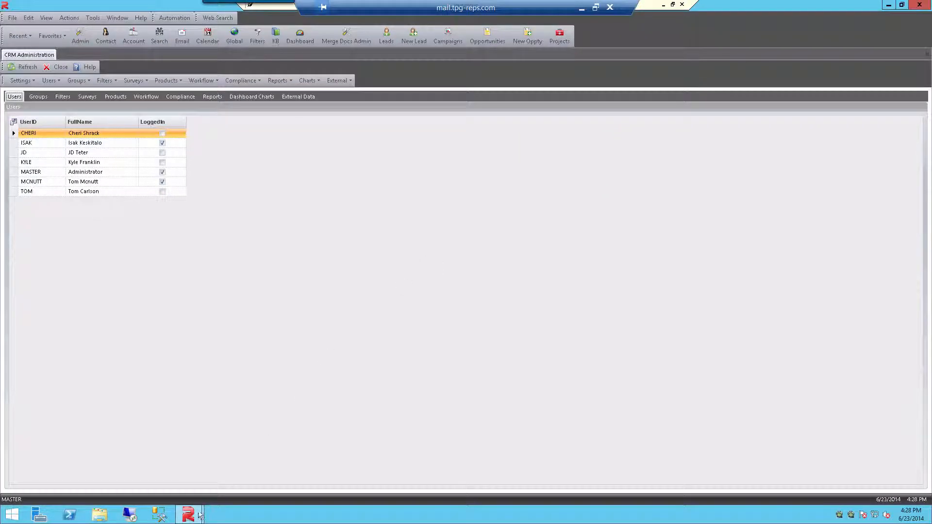
Switch to the Admin Help topic on importing contacts from GoldMine and examine the list of record types the import brings in
mouse_move(199, 516)
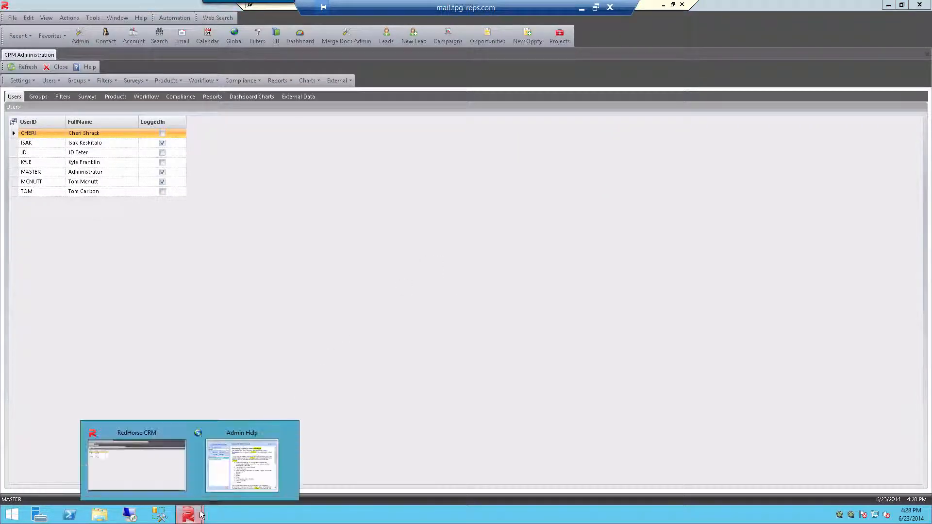
click(243, 461)
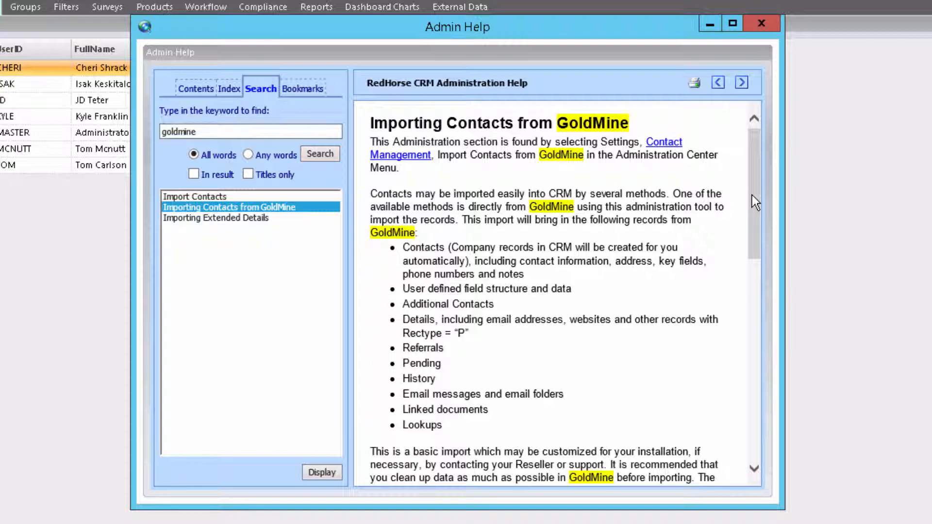
drag(753, 195, 758, 222)
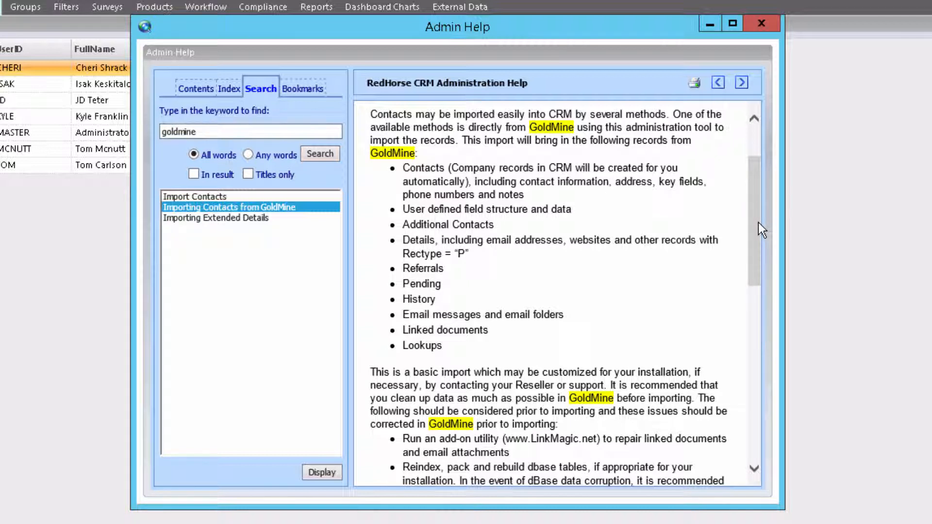
drag(422, 209, 579, 208)
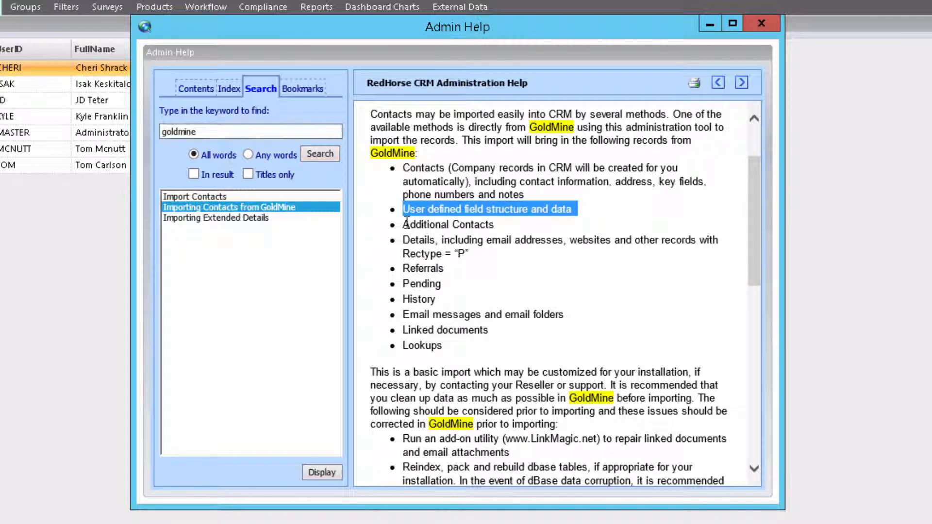
drag(404, 224, 498, 226)
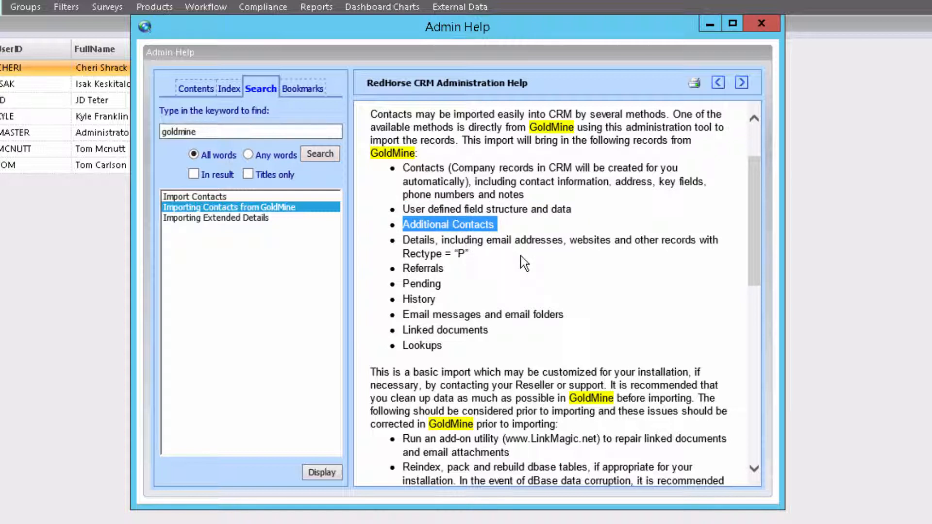
click(585, 256)
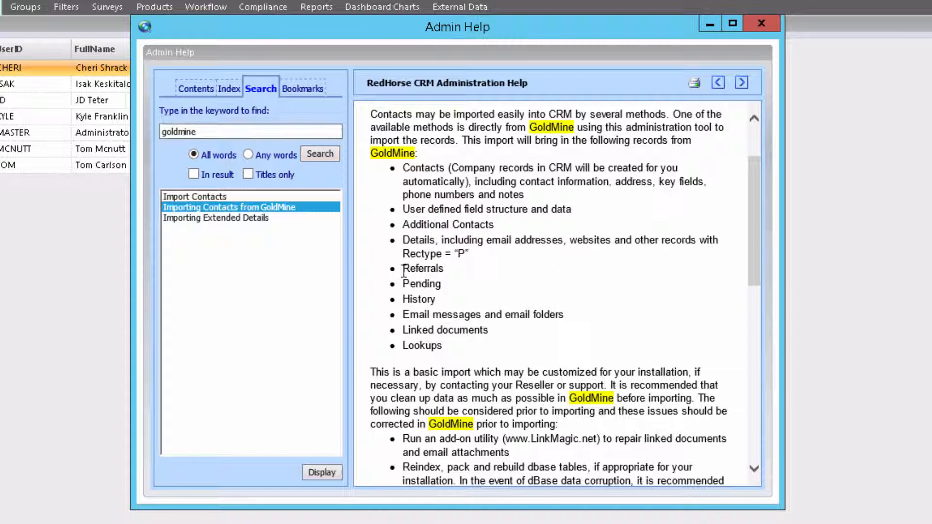
drag(404, 269, 568, 312)
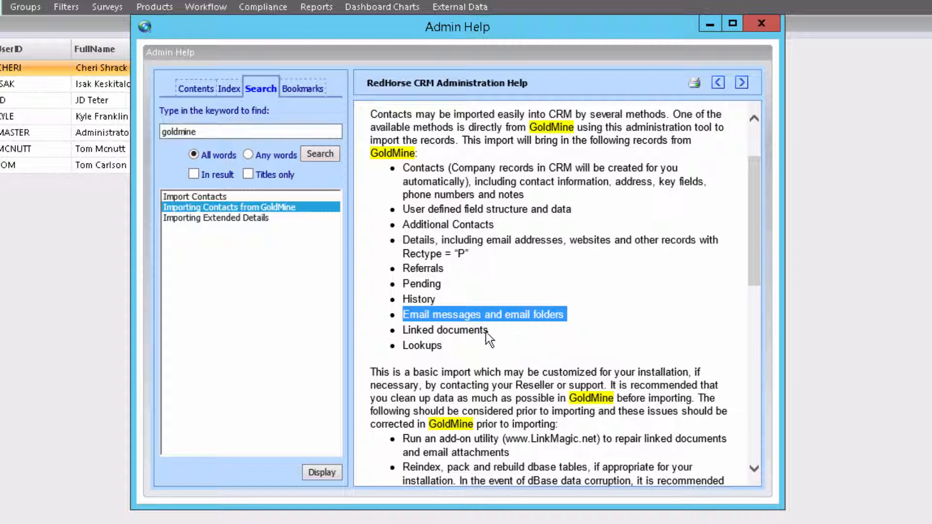
drag(487, 333, 402, 346)
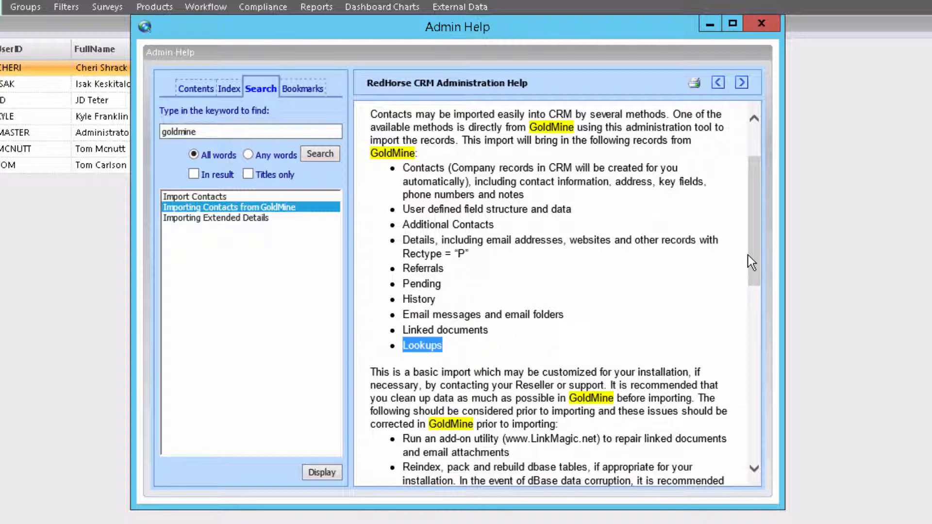
drag(754, 228, 765, 211)
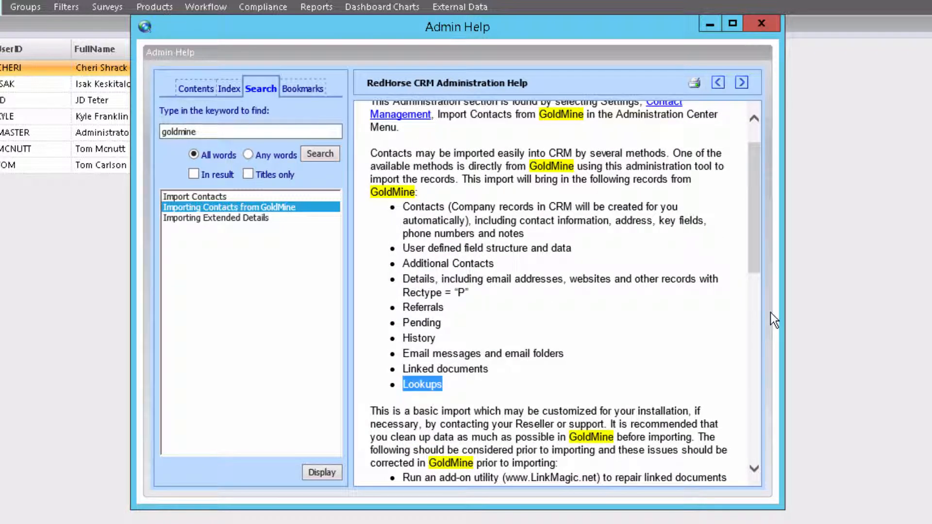